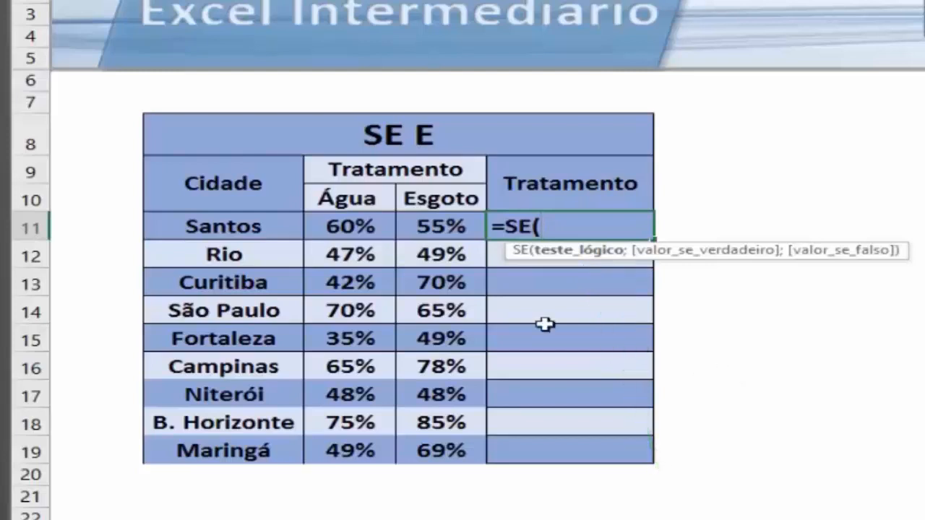
{"action": "left_click", "coordinate": [343, 227]}
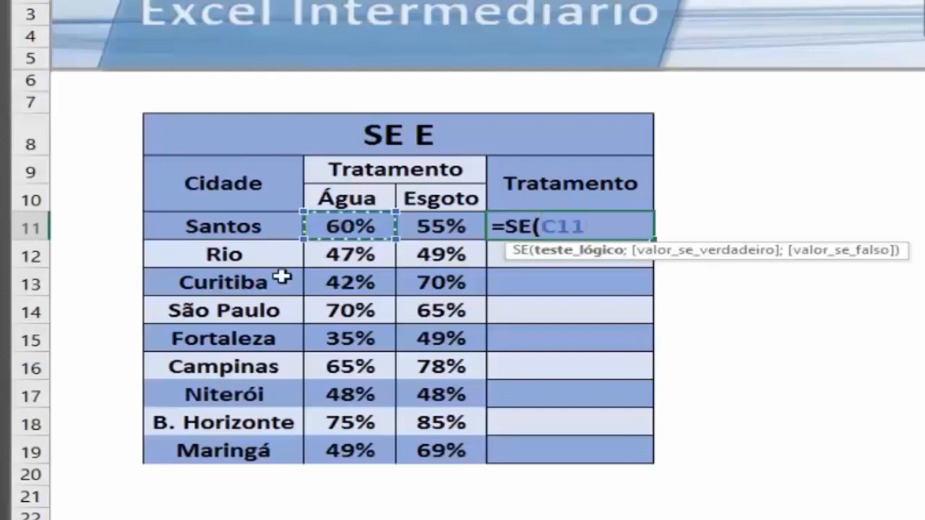
{"action": "type", "text": ">="}
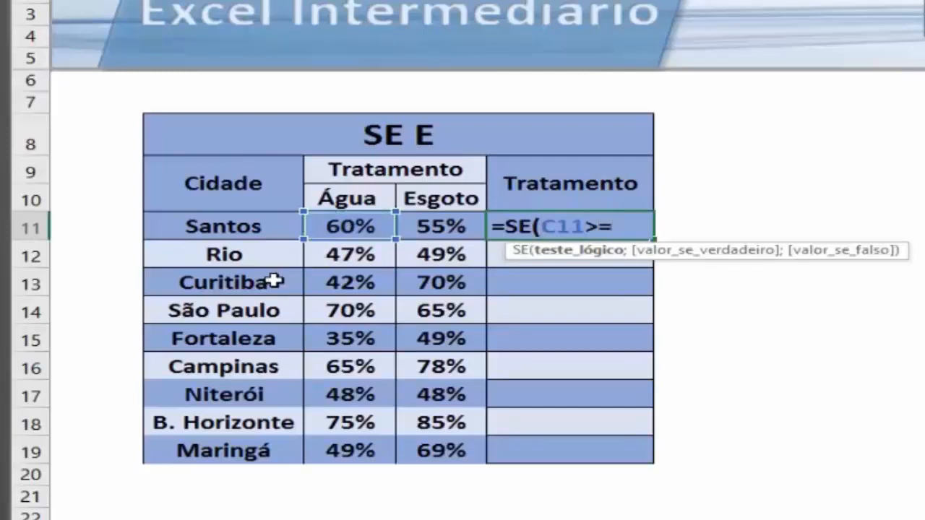
{"action": "type", "text": "50%"}
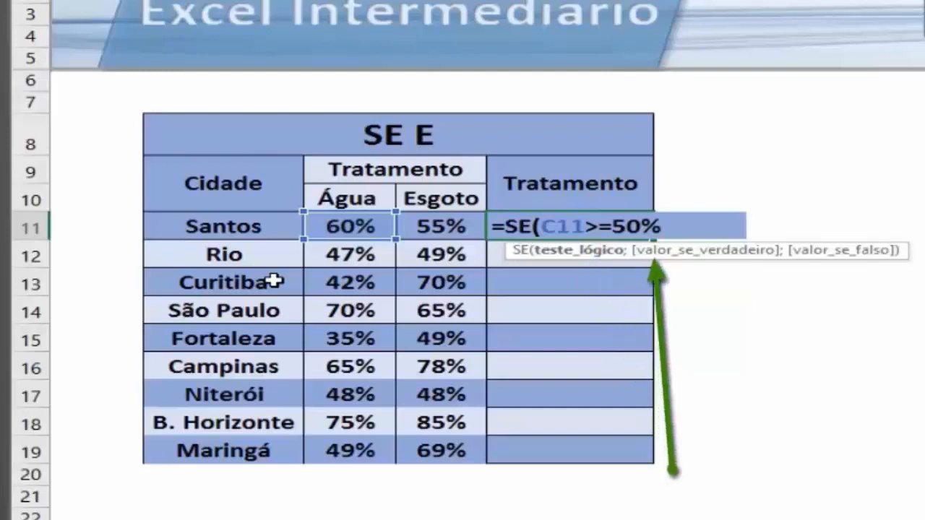
{"action": "type", "text": ";"}
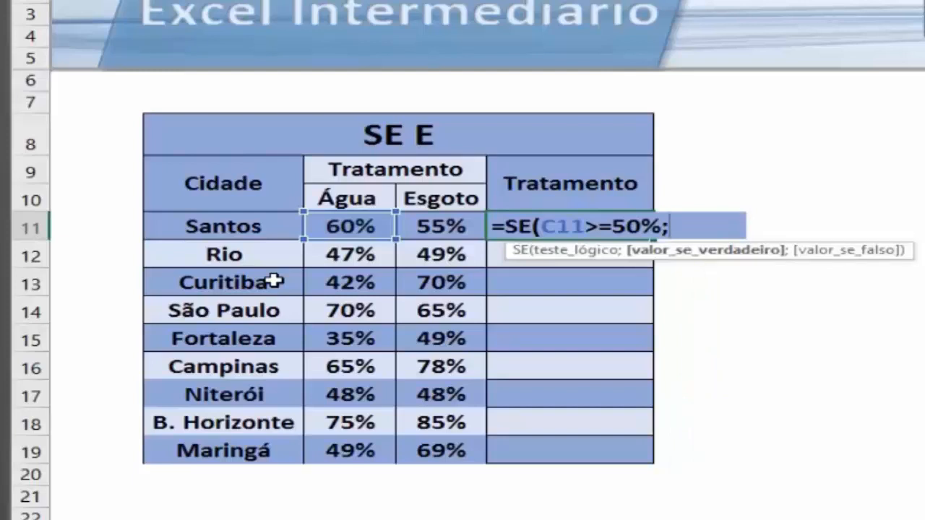
{"action": "key", "text": "BackSpace"}
{"action": "key", "text": "BackSpace"}
{"action": "key", "text": "BackSpace"}
{"action": "key", "text": "BackSpace"}
{"action": "key", "text": "BackSpace"}
{"action": "key", "text": "BackSpace"}
{"action": "key", "text": "BackSpace"}
{"action": "key", "text": "BackSpace"}
{"action": "key", "text": "BackSpace"}
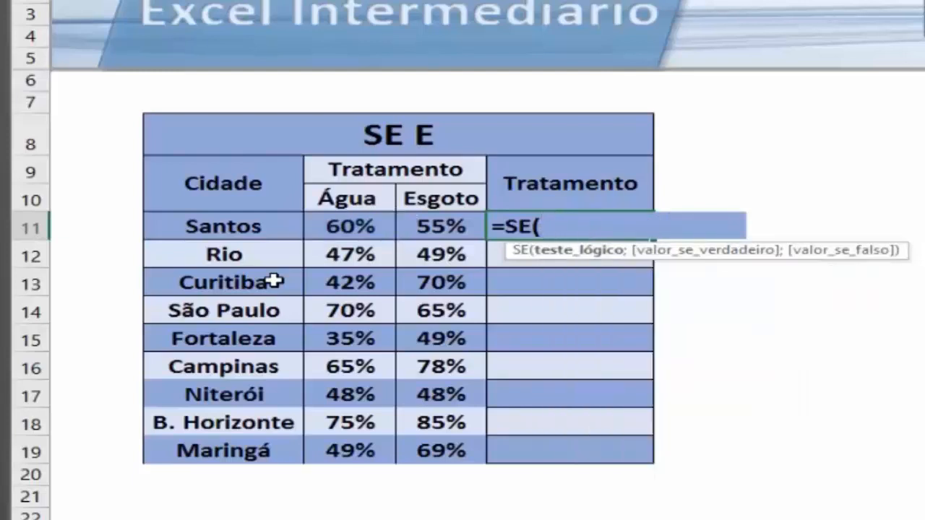
Make the SE formula's logical test in E11 an E function requiring C11>=50% and D11>=50%.
{"action": "type", "text": "E("}
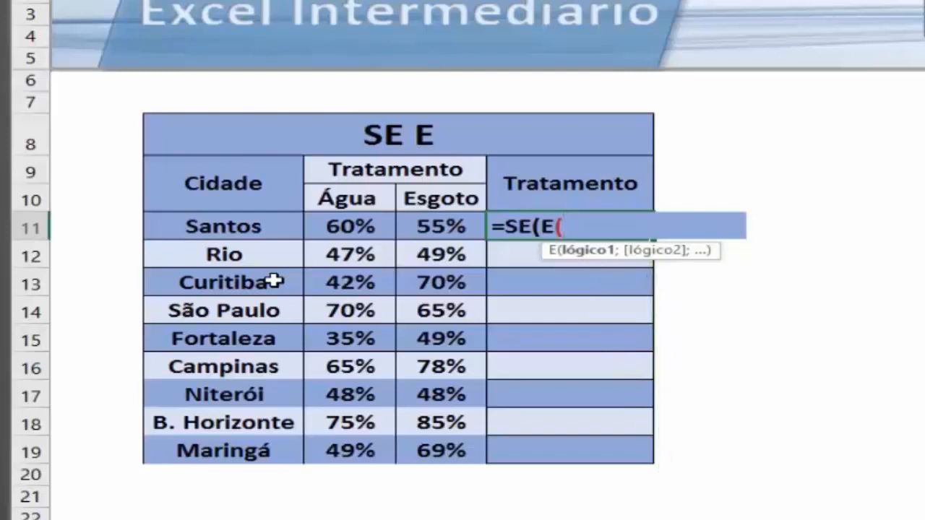
{"action": "left_click", "coordinate": [347, 228]}
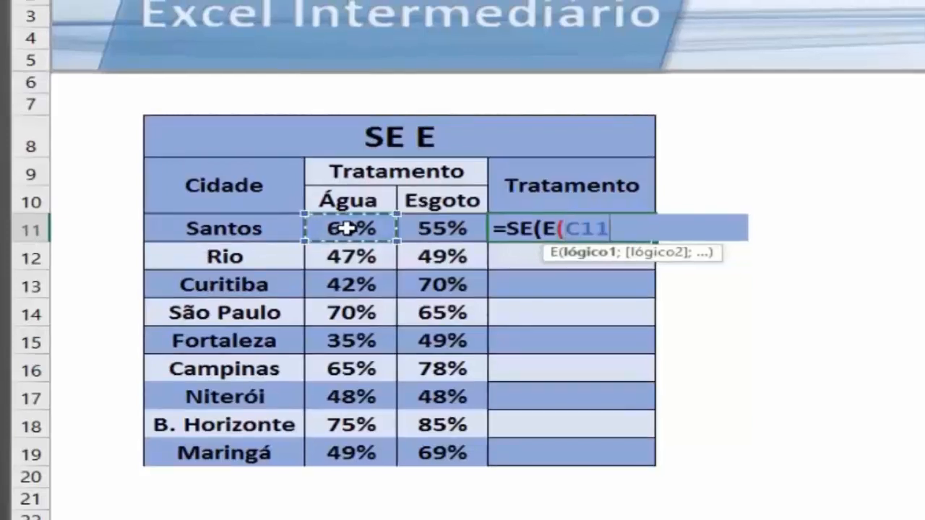
{"action": "type", "text": ">=50"}
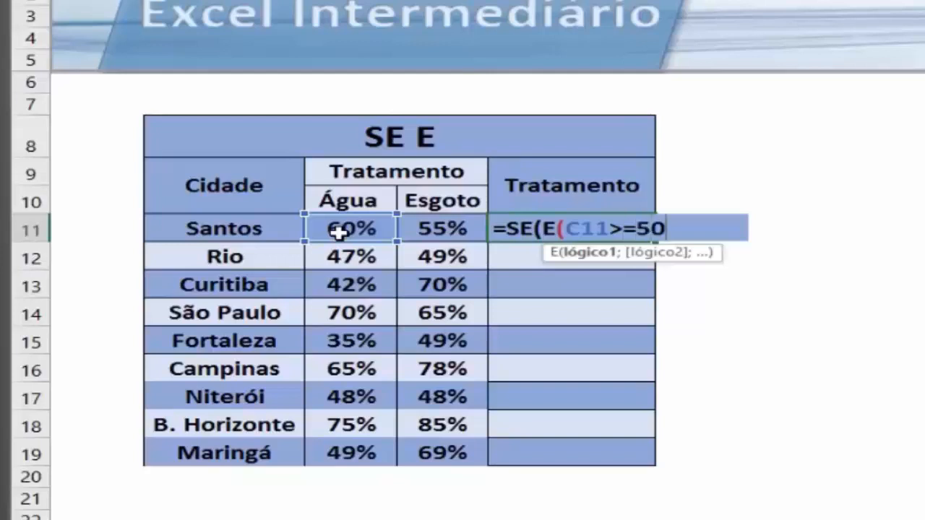
{"action": "type", "text": "%"}
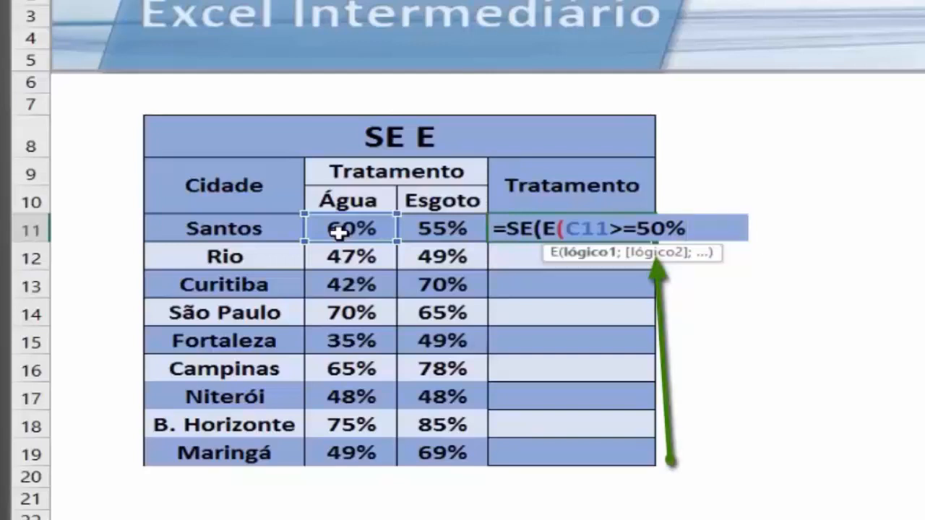
{"action": "type", "text": ";"}
{"action": "left_click", "coordinate": [442, 230]}
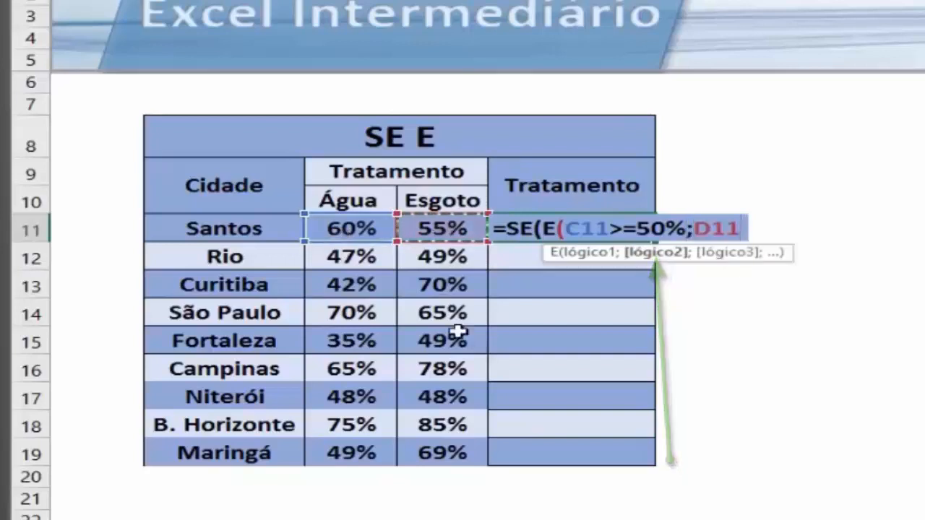
{"action": "type", "text": ">="}
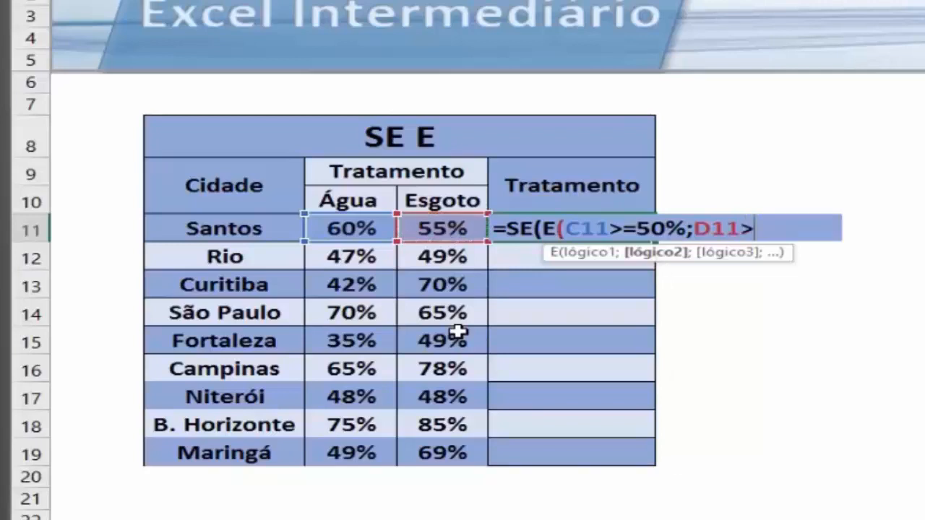
{"action": "type", "text": "50"}
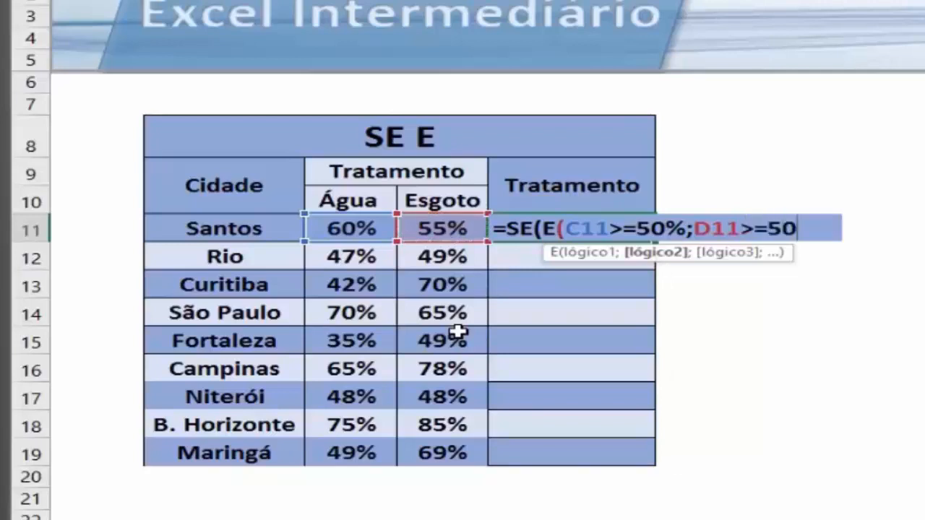
{"action": "type", "text": "%"}
{"action": "type", "text": ");"}
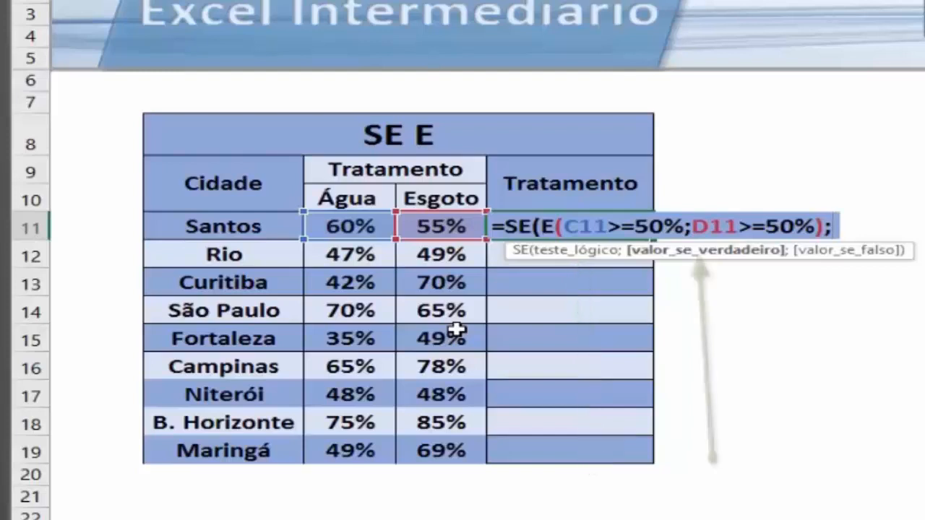
Enter "Suficiente" as the value-if-true argument of the SE formula in E11.
{"action": "type", "text": "\""}
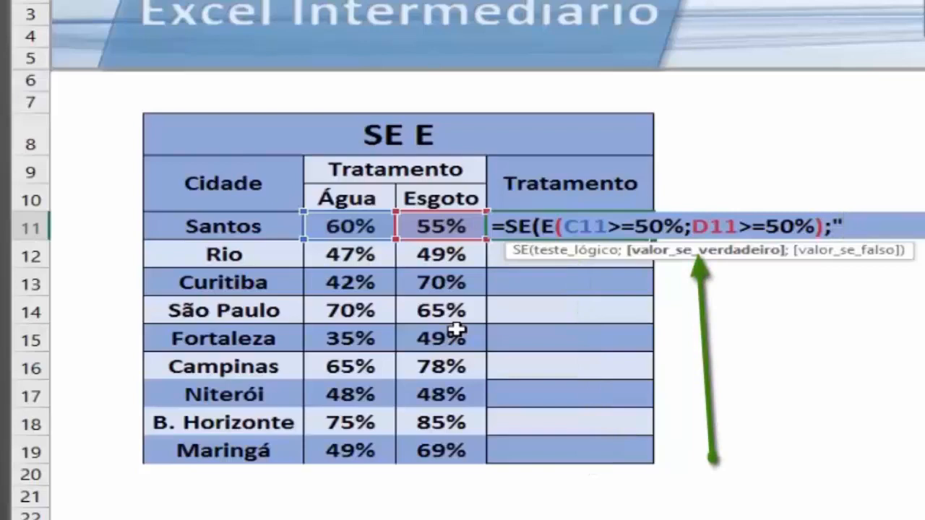
{"action": "type", "text": "Su"}
{"action": "type", "text": "fi"}
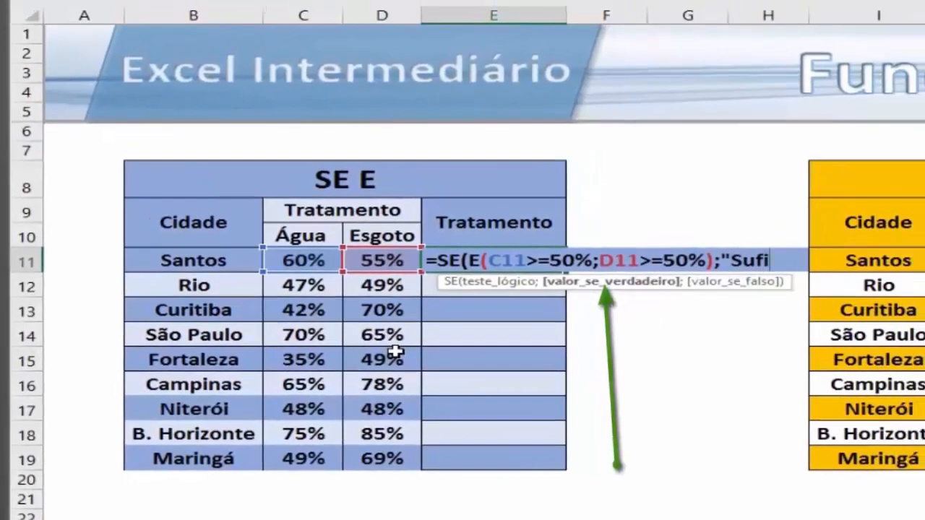
{"action": "type", "text": "ciente"}
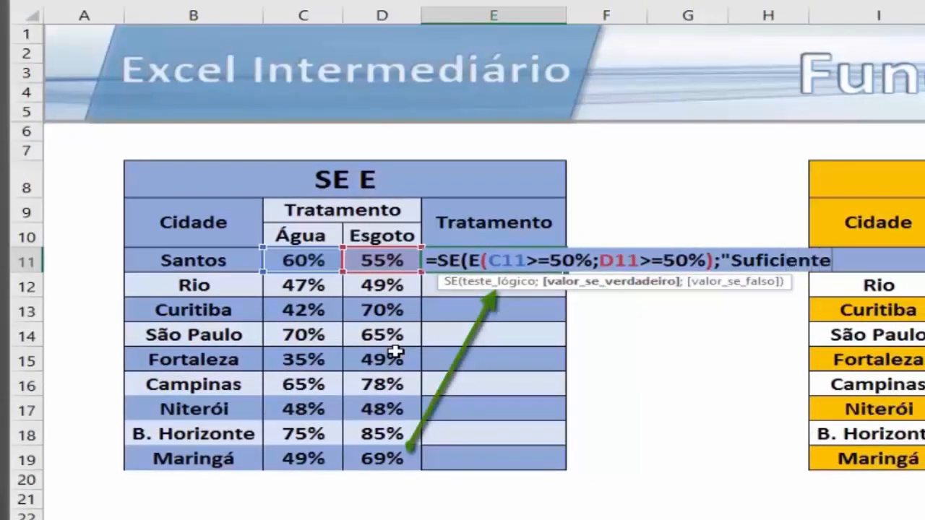
{"action": "type", "text": "\""}
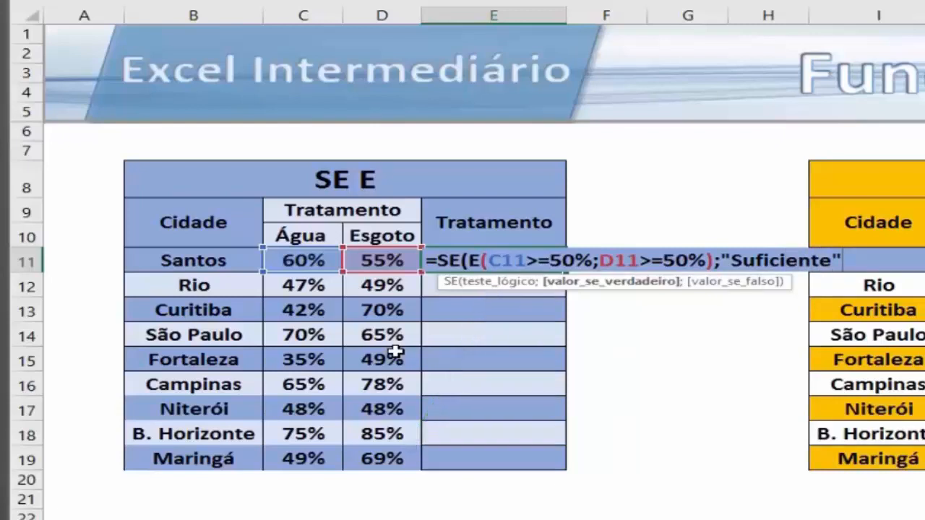
{"action": "type", "text": ";"}
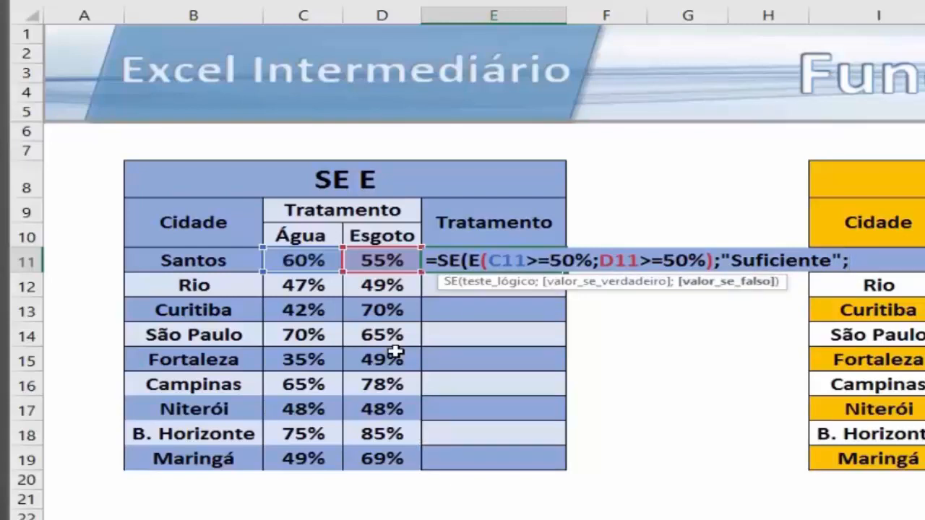
Enter "Insuficiente" as the value-if-false argument and complete the SE formula in E11.
{"action": "type", "text": "\""}
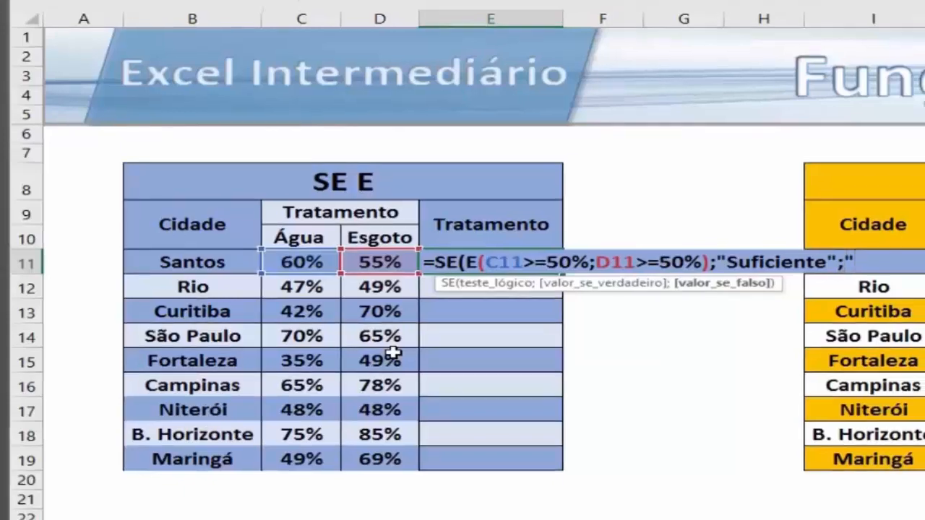
{"action": "type", "text": "I"}
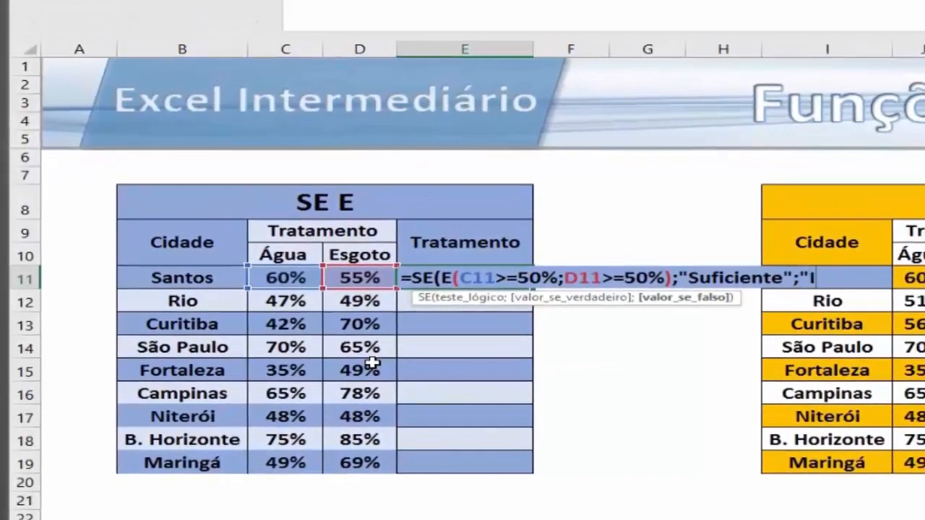
{"action": "type", "text": "nsuficiente"}
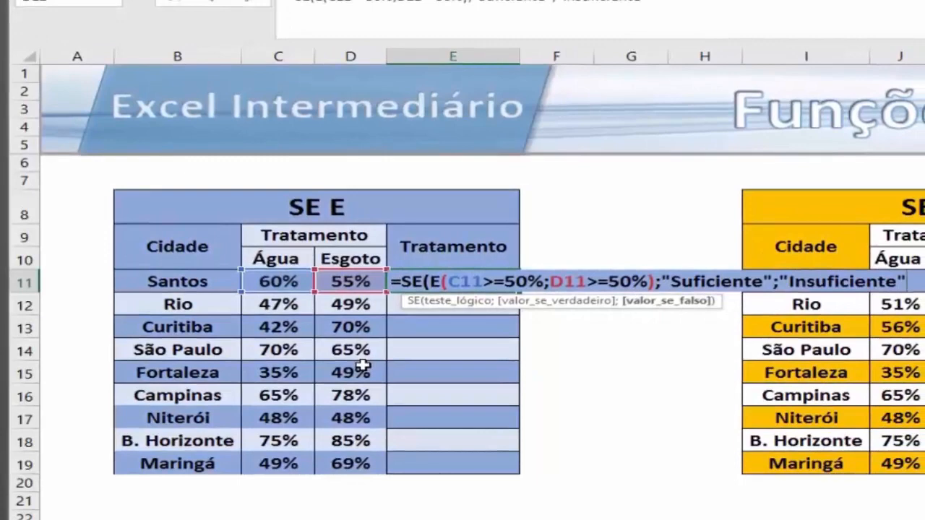
{"action": "type", "text": ")"}
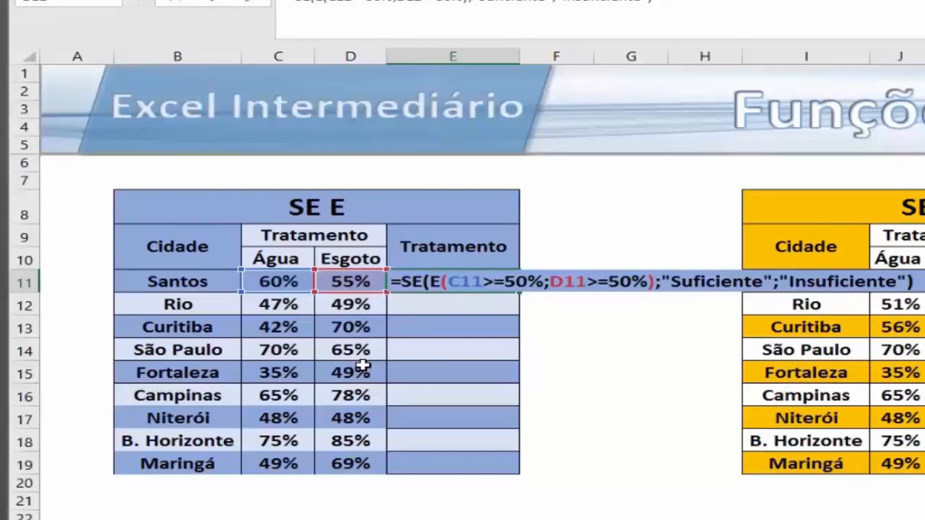
{"action": "key", "text": "Return"}
Fill the E11 formula down through E19 for the remaining cities and adjust how the fill is applied.
{"action": "left_click", "coordinate": [483, 286]}
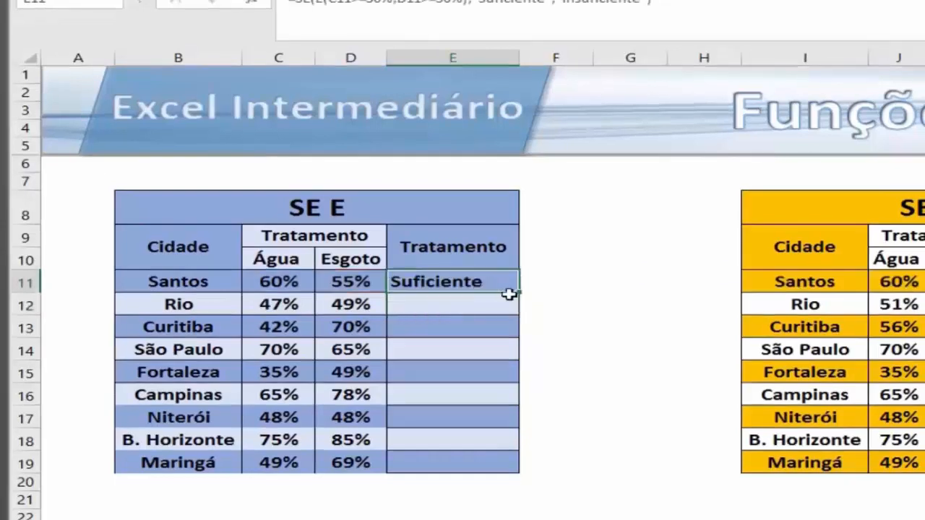
{"action": "left_click_drag", "start_coordinate": [519, 294], "coordinate": [521, 471]}
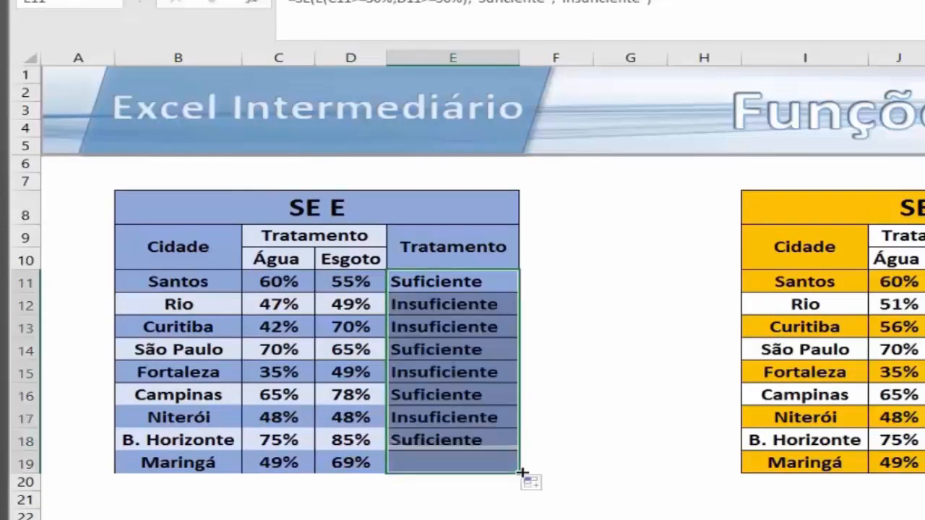
{"action": "left_click", "coordinate": [541, 483]}
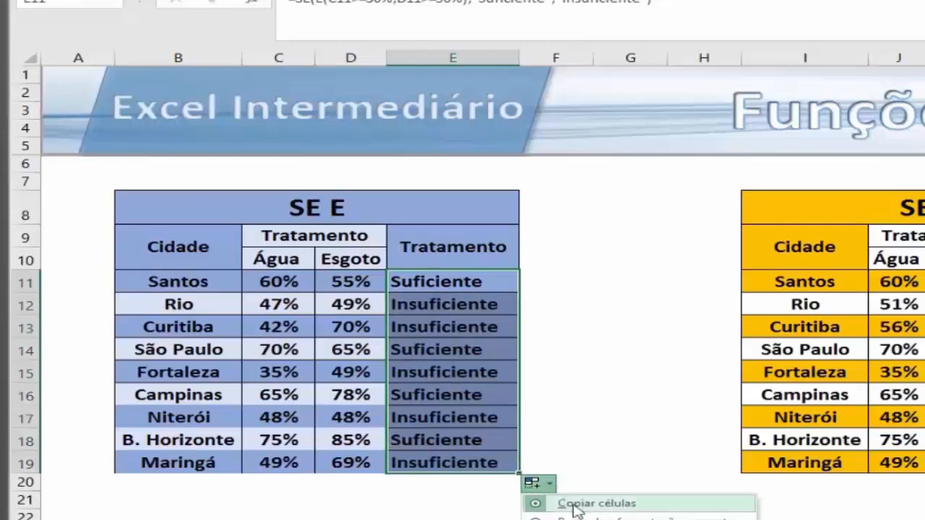
{"action": "left_click", "coordinate": [621, 519]}
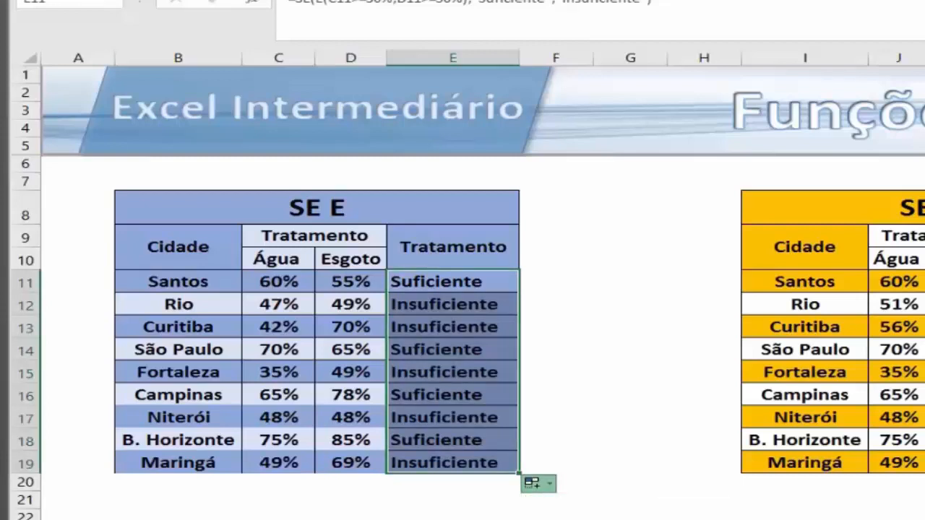
Start an SE function in L11, the Santos row of the Tratamento column in the SE OU table.
{"action": "left_click", "coordinate": [484, 247]}
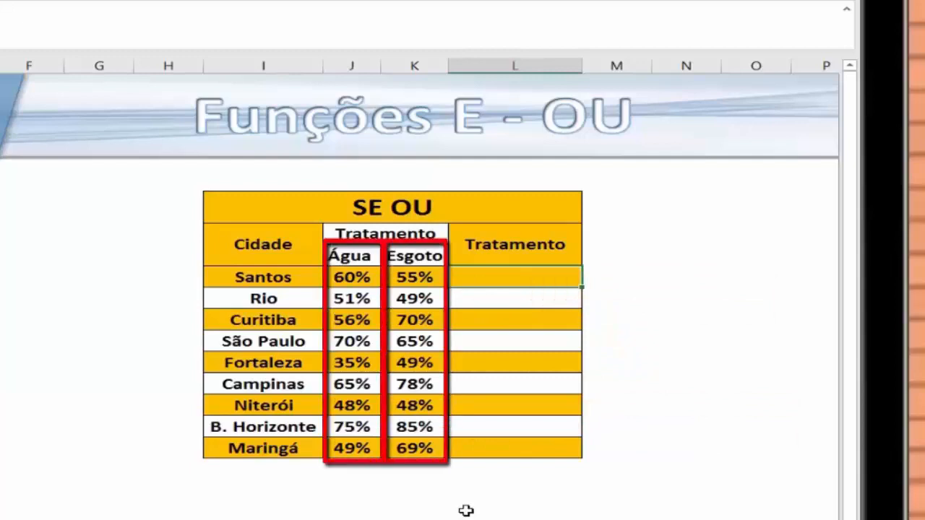
{"action": "type", "text": "="}
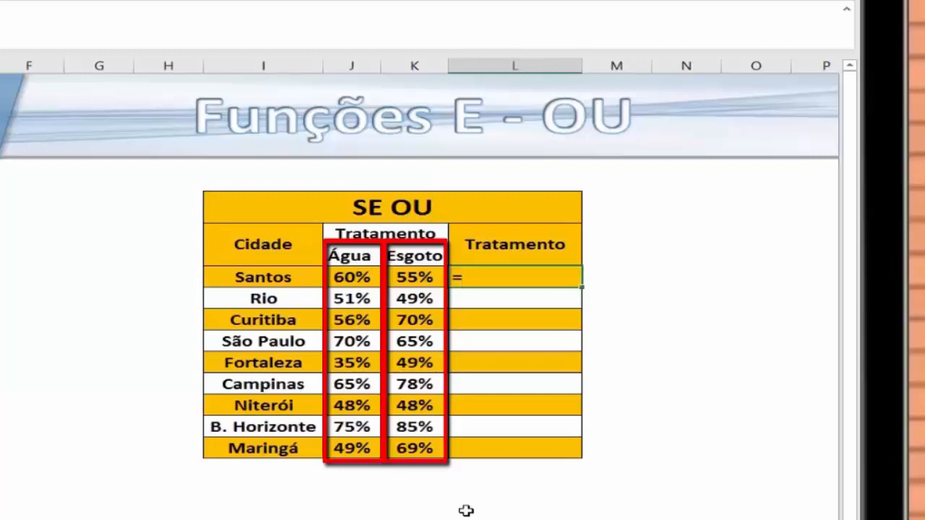
{"action": "type", "text": "se"}
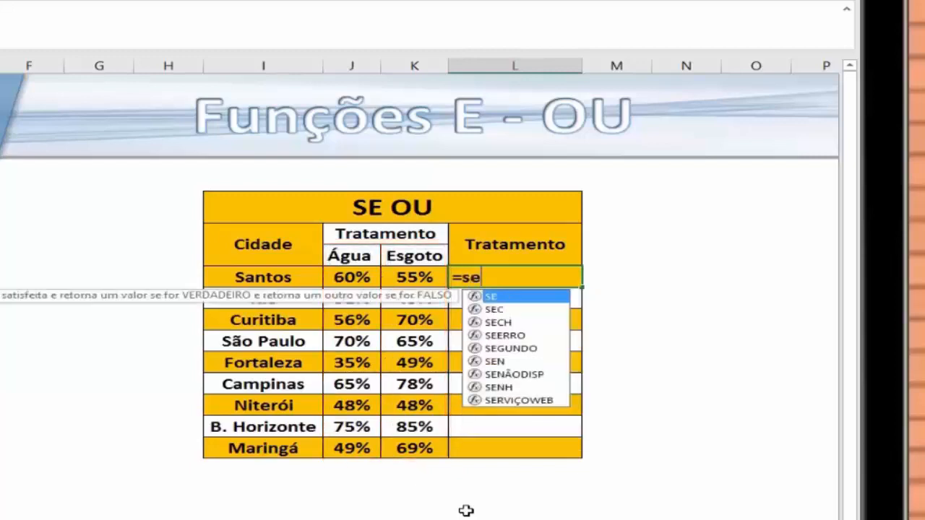
{"action": "key", "text": "Tab"}
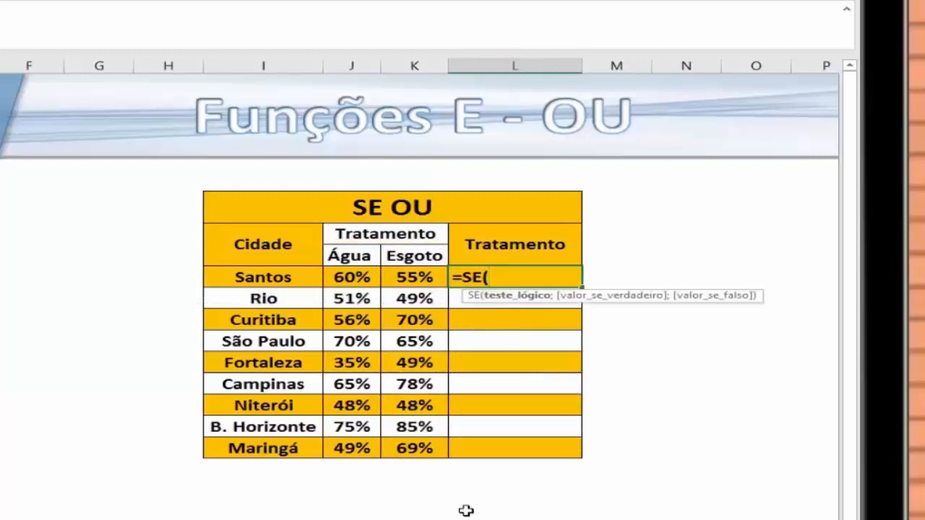